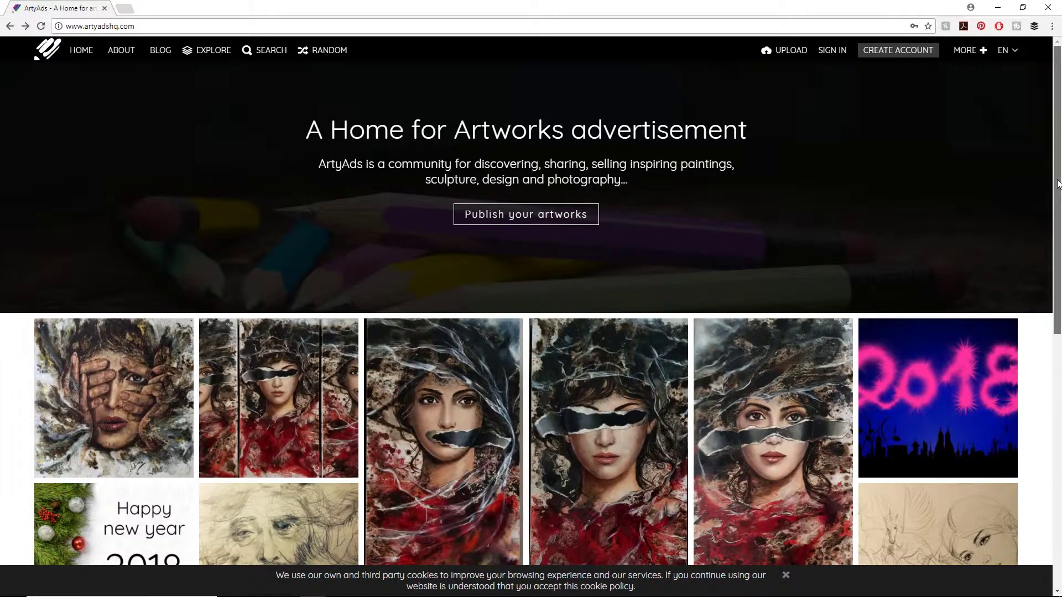
scroll(1055, 217, down, 2)
drag(1055, 218, 1048, 313)
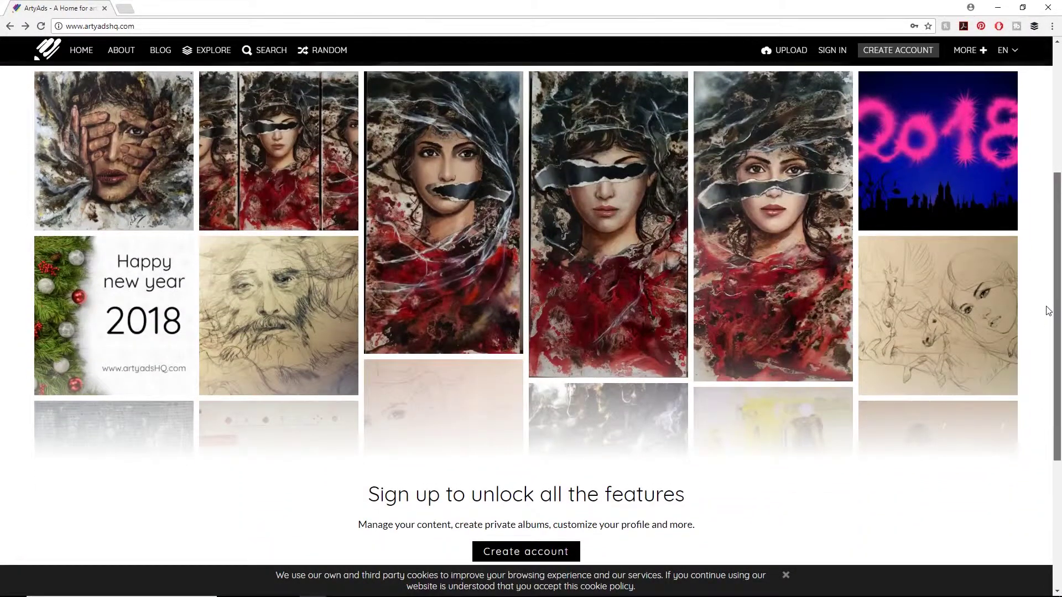
drag(1048, 313, 1056, 170)
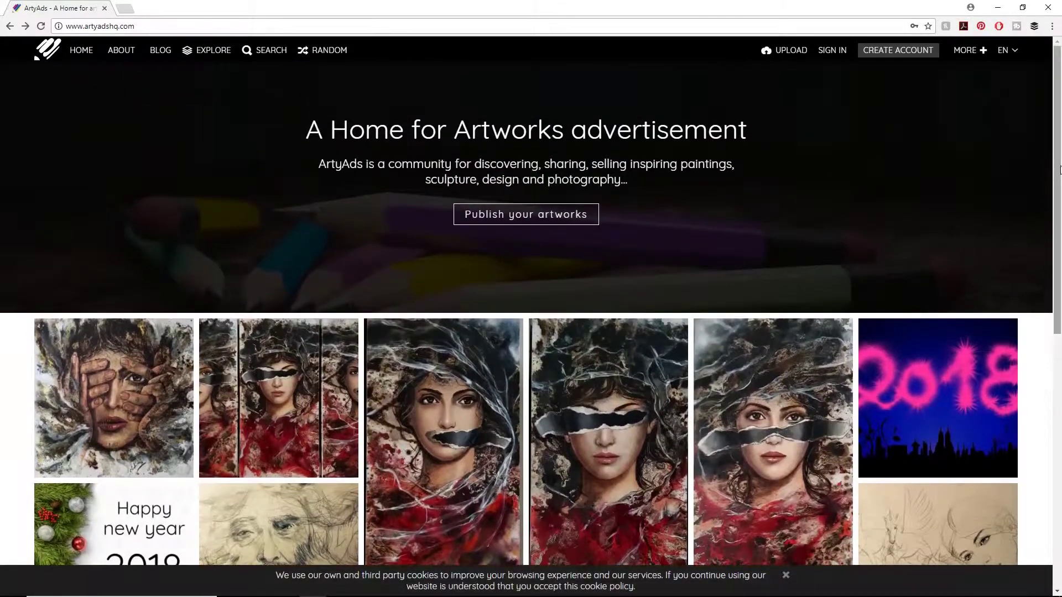
Register a new ArtyAds account with email, username and password, declining the browser's password save.
click(920, 51)
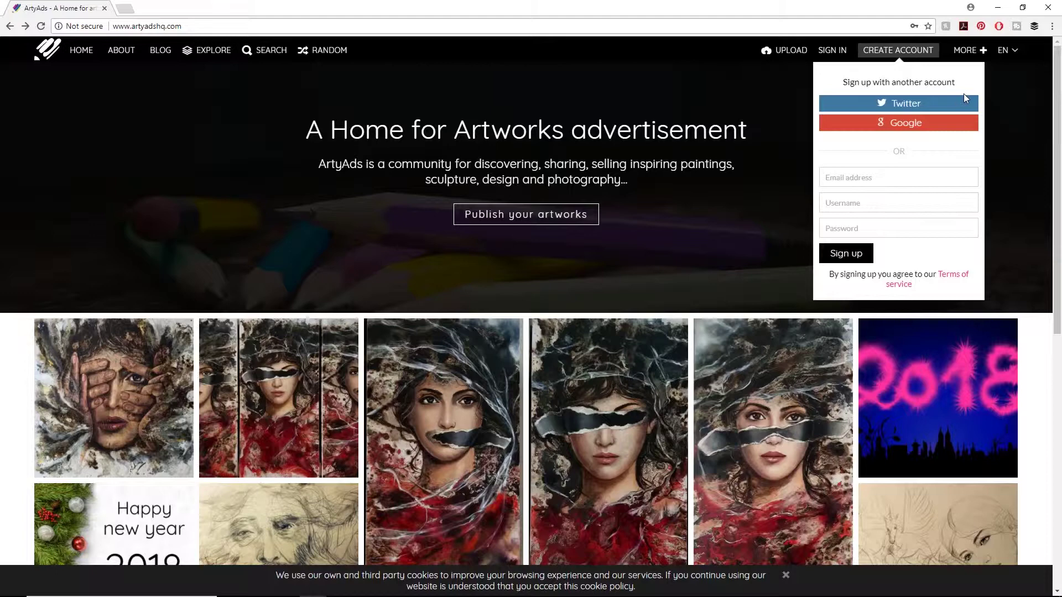
click(950, 178)
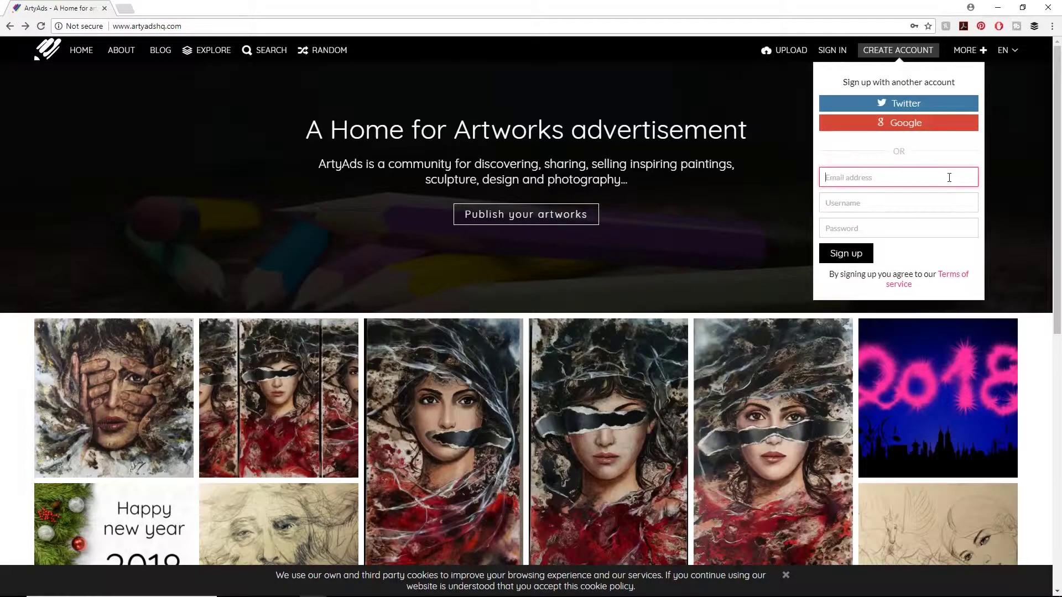
text(youremail@email.com)
key(Tab)
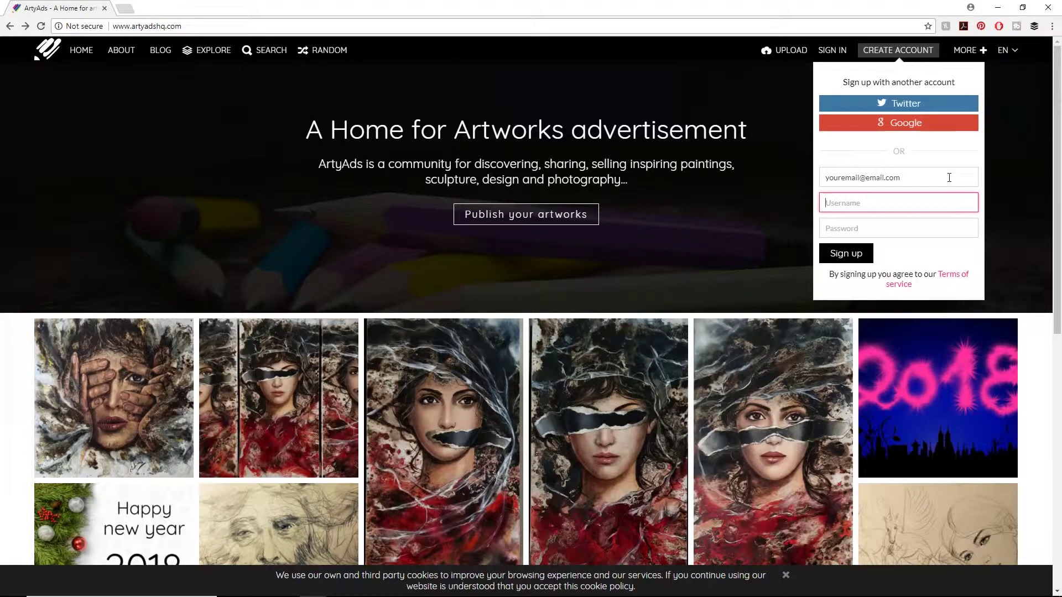
text(username1)
key(Tab)
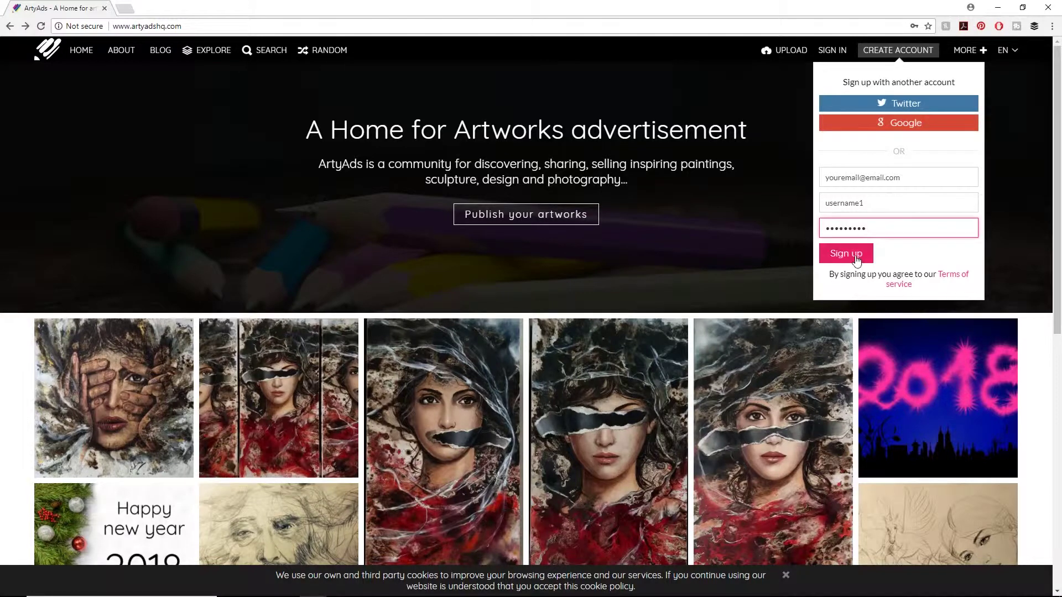
click(846, 253)
click(912, 46)
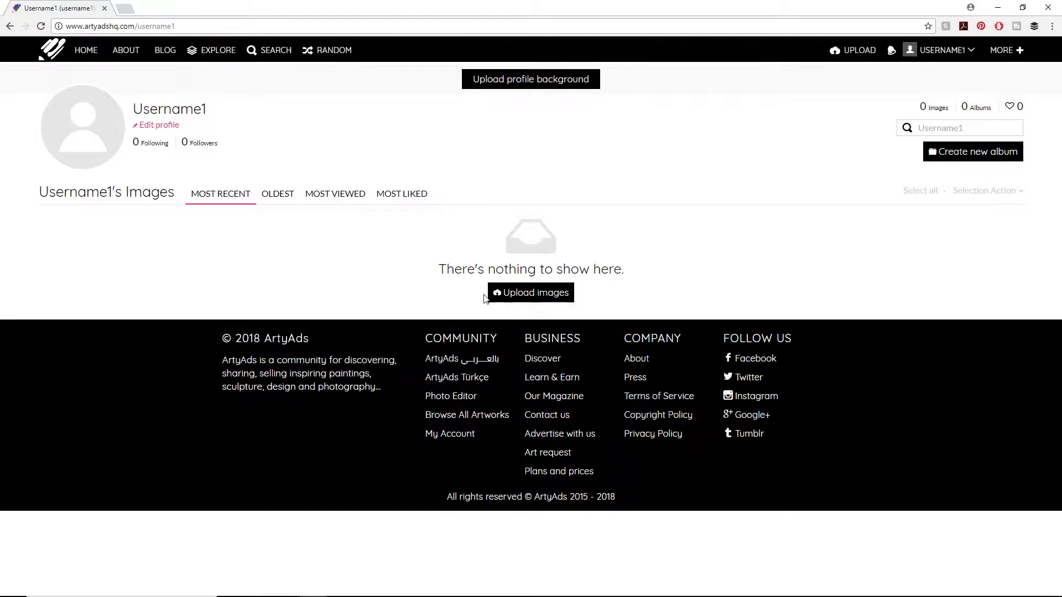
Upload the colourful lion image under the Art Deco category, then share it on Twitter.
click(530, 292)
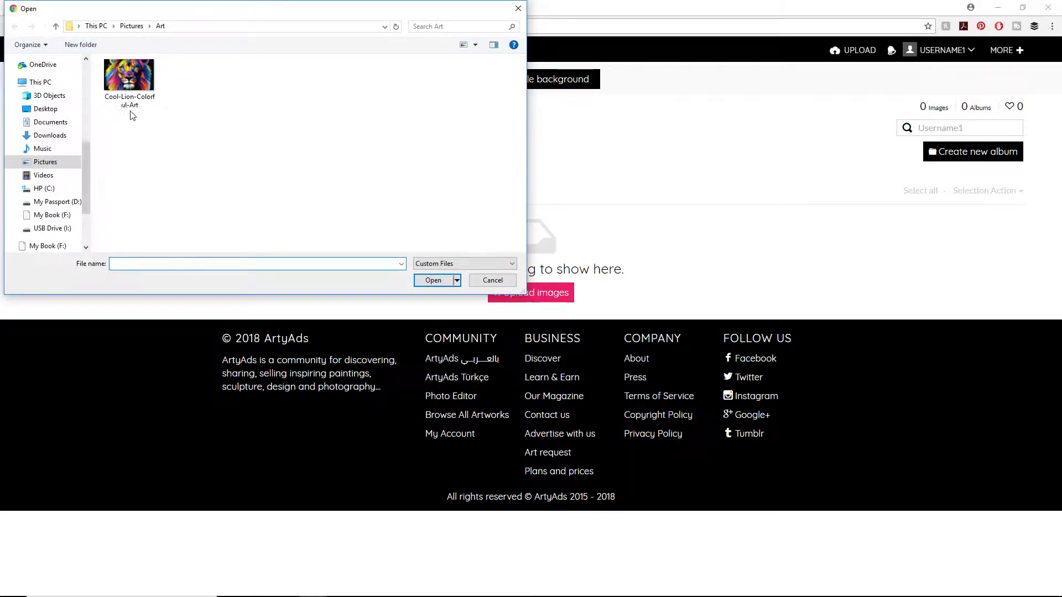
double_click(130, 79)
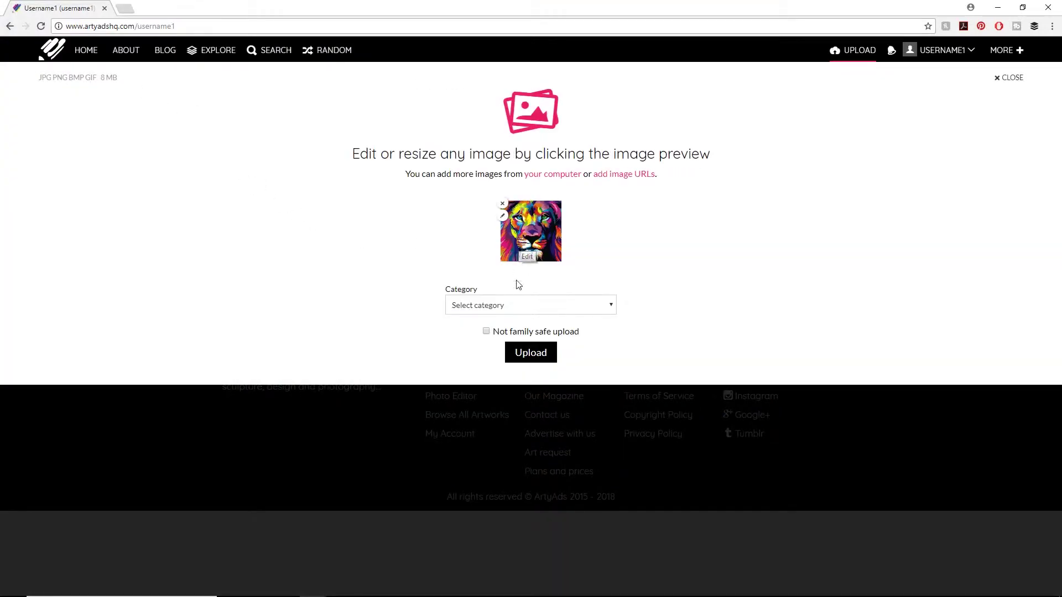
click(596, 306)
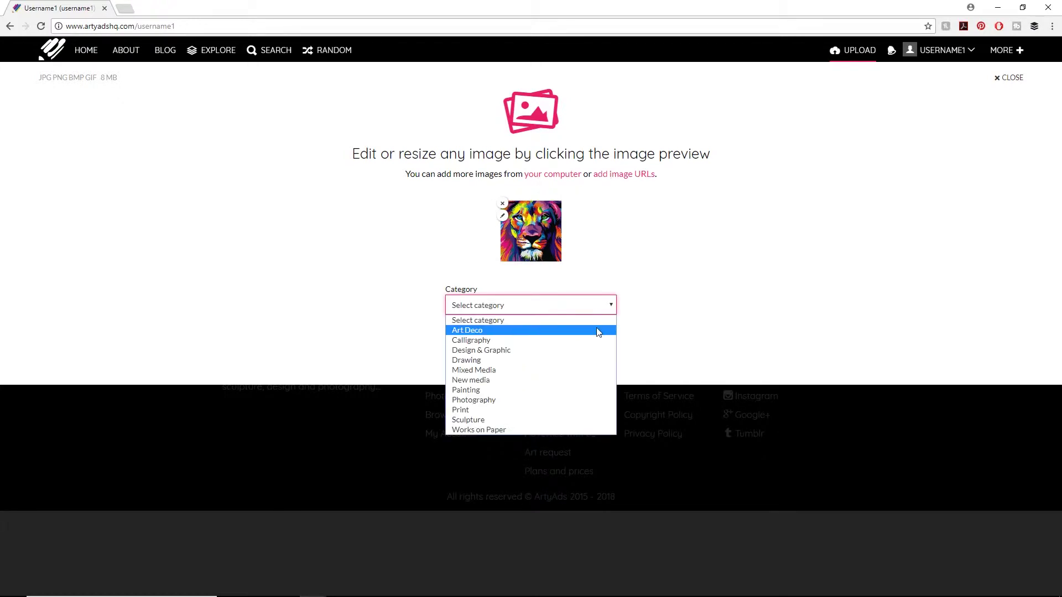
click(597, 331)
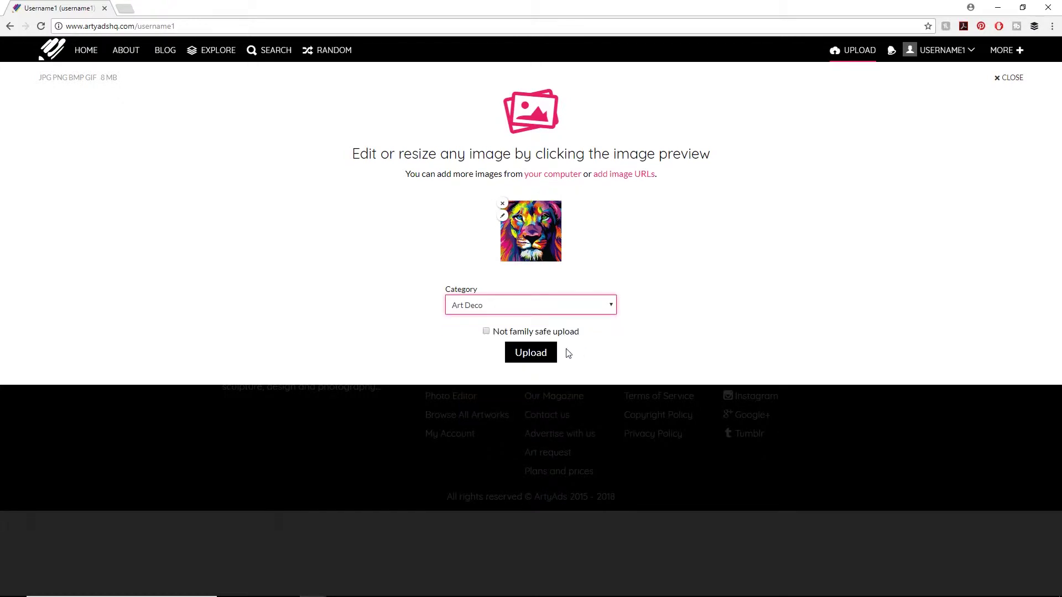
click(547, 352)
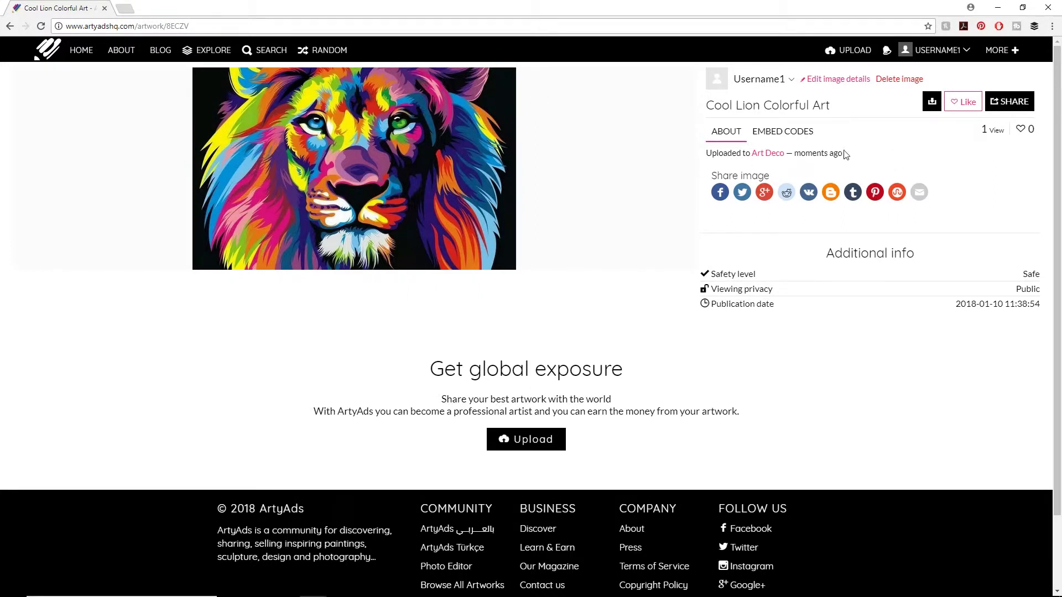
click(742, 193)
Retitle the lion artwork 'Colorful Lion' and start a new album named 'My Art' with a description.
click(834, 78)
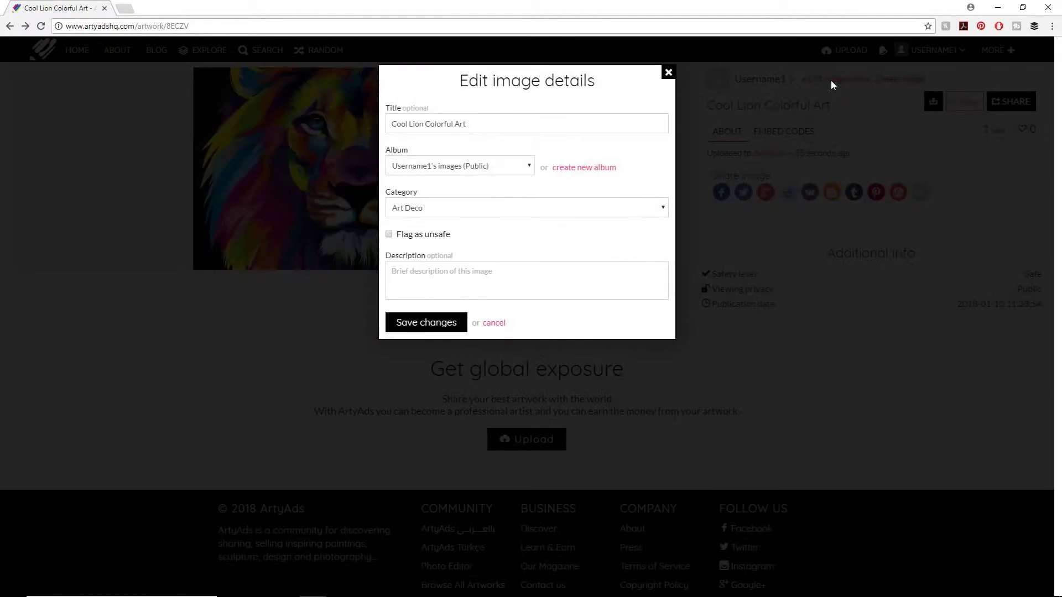
drag(469, 124, 382, 125)
text(Colorful Lion)
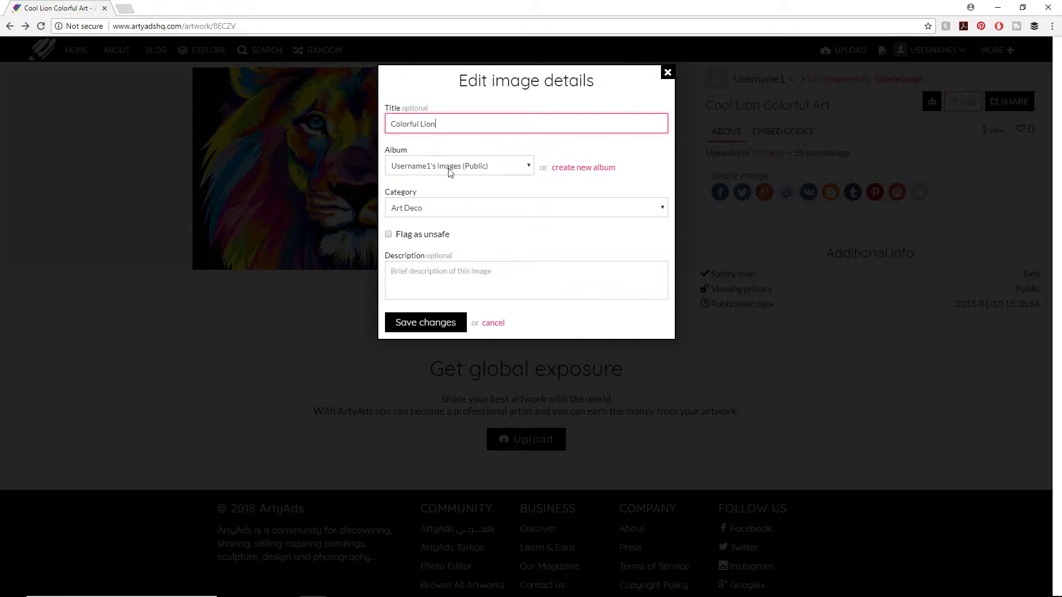
click(460, 167)
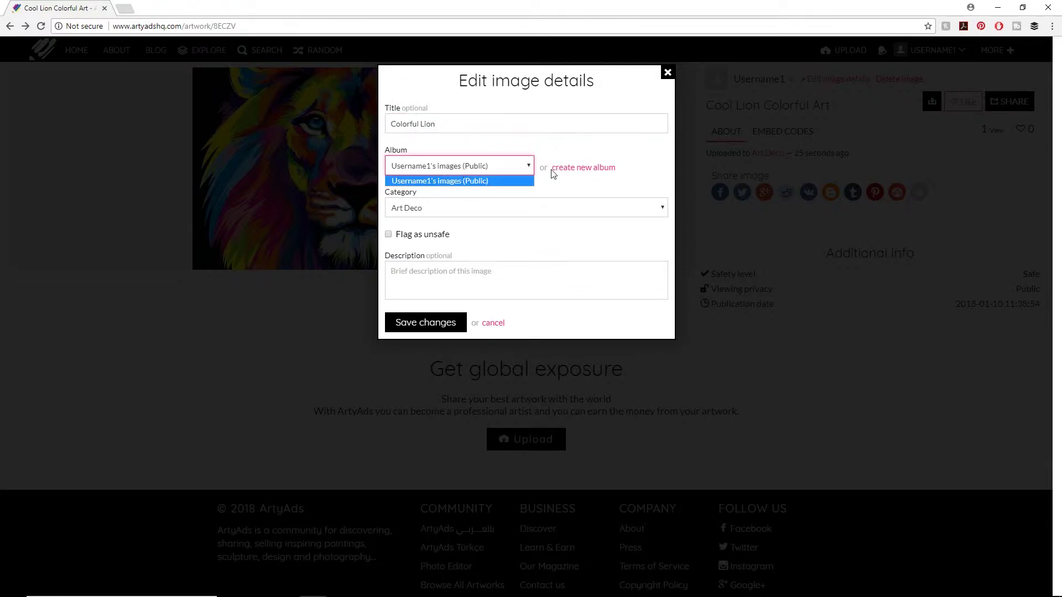
click(581, 168)
click(451, 164)
text(My Art)
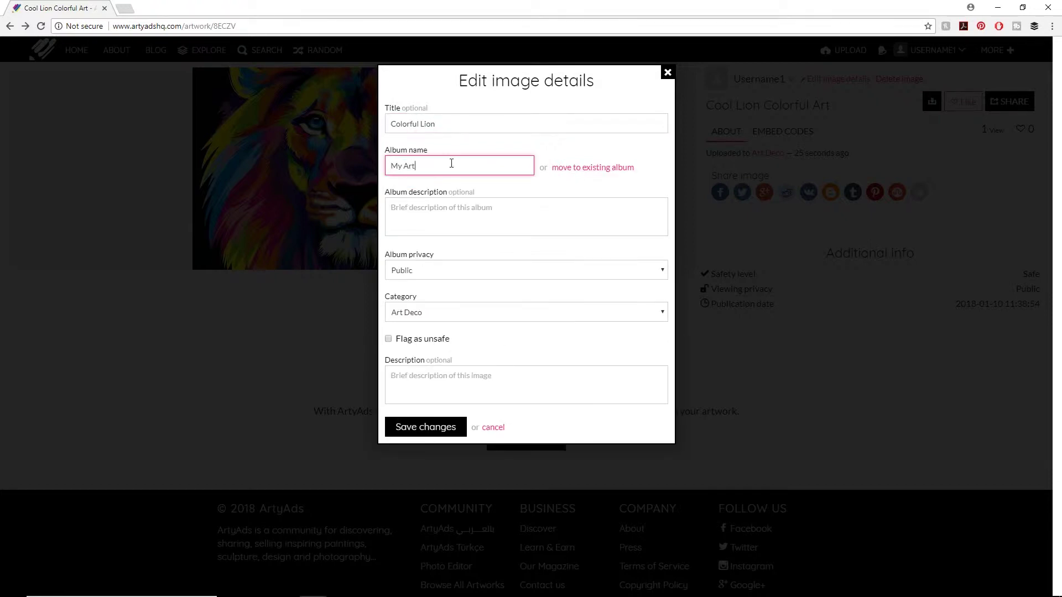
click(438, 219)
text(Pie)
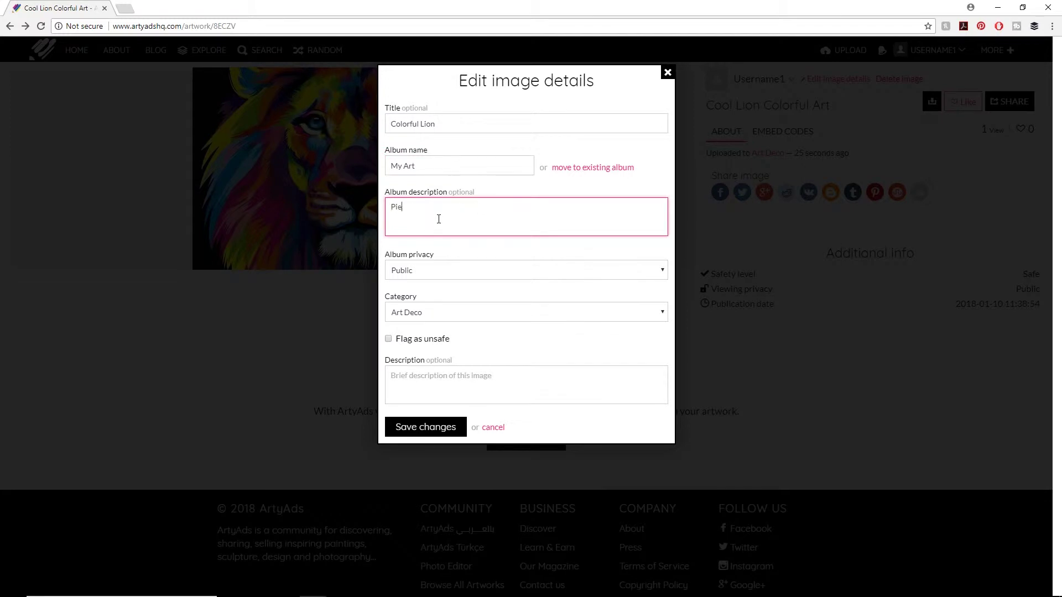
text(ces of my art work)
Keep the album public and the category Art Deco, describe the image 'colorful lion art', and save.
click(450, 274)
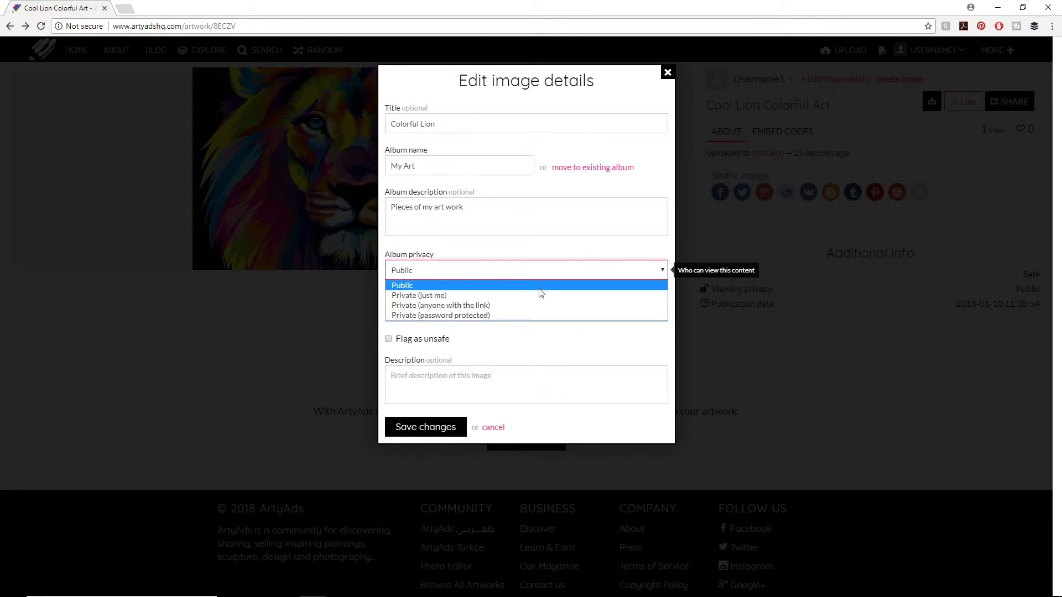
click(539, 318)
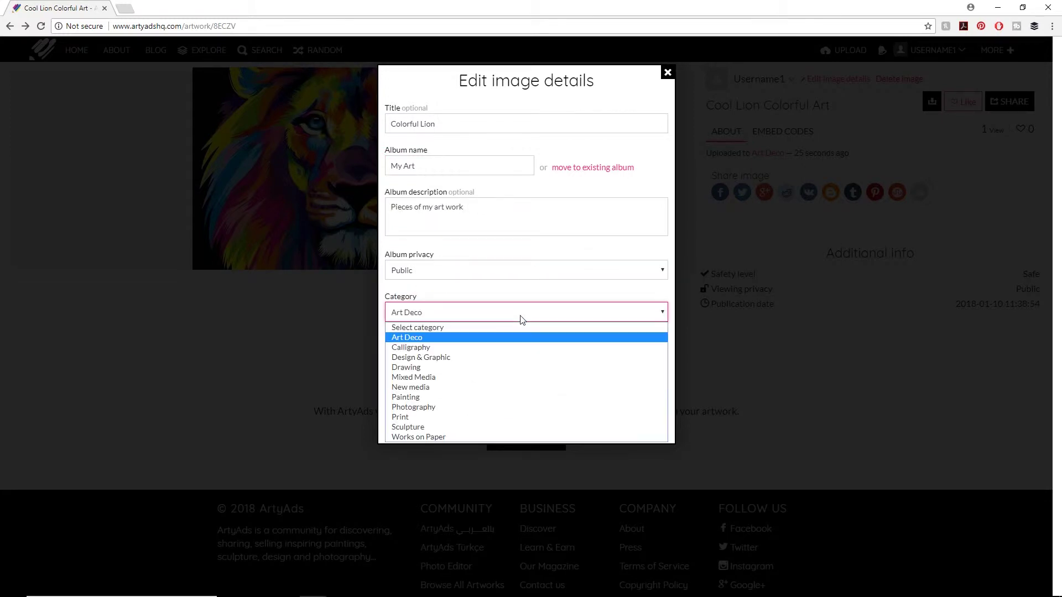
click(521, 337)
click(484, 377)
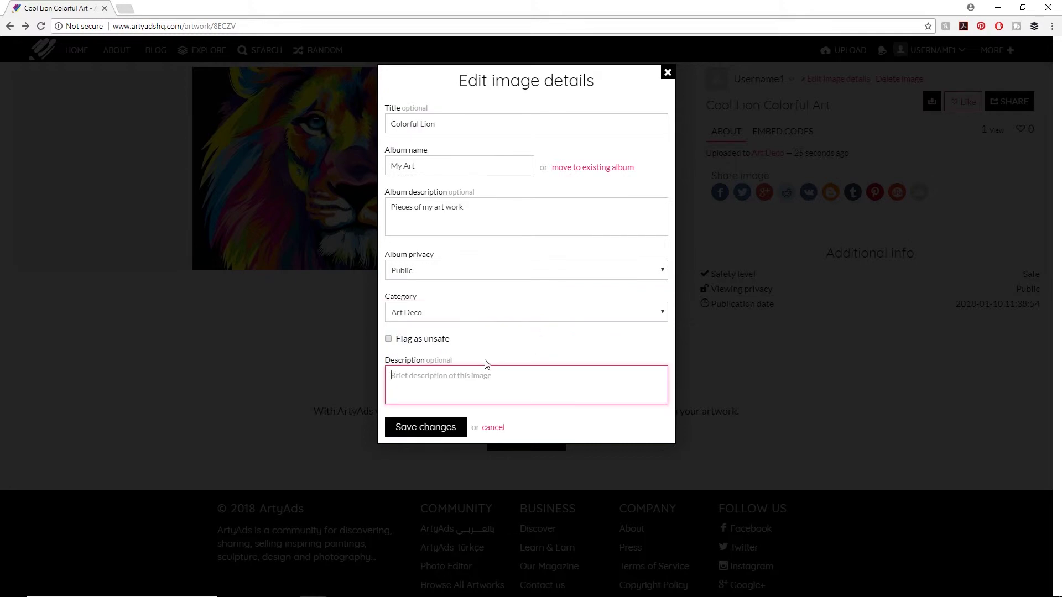
text(colorful lion art)
click(425, 427)
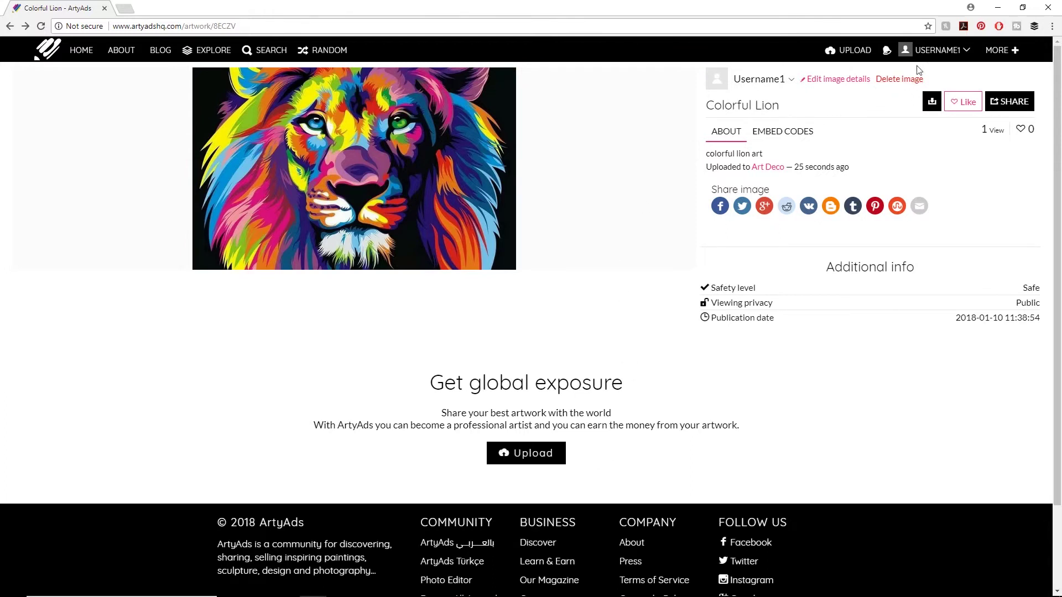
Open the Albums page from the USERNAME1 menu, opening and closing a new-album form unsaved.
click(944, 50)
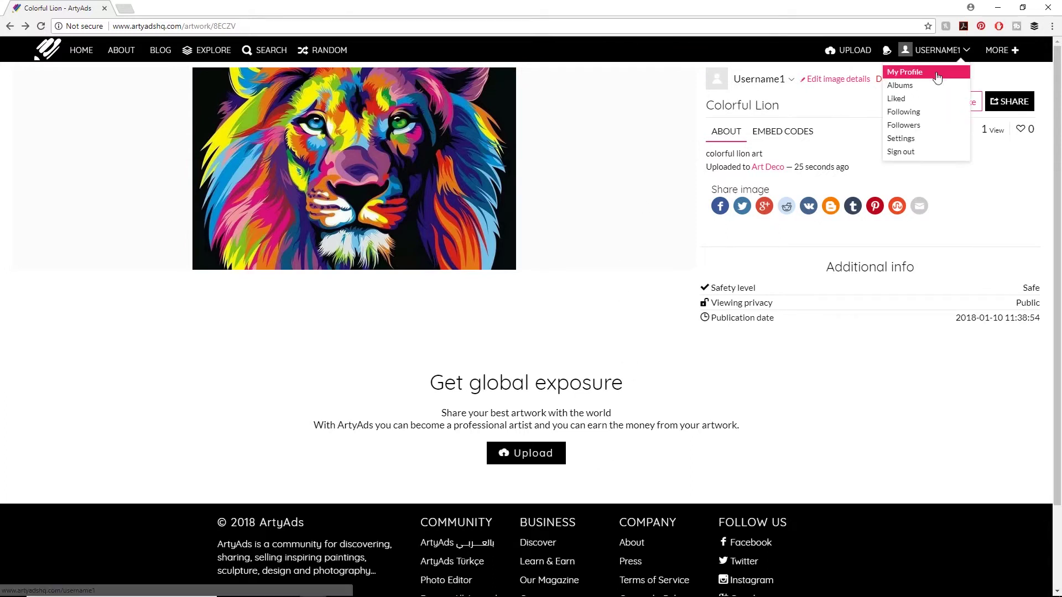
click(902, 85)
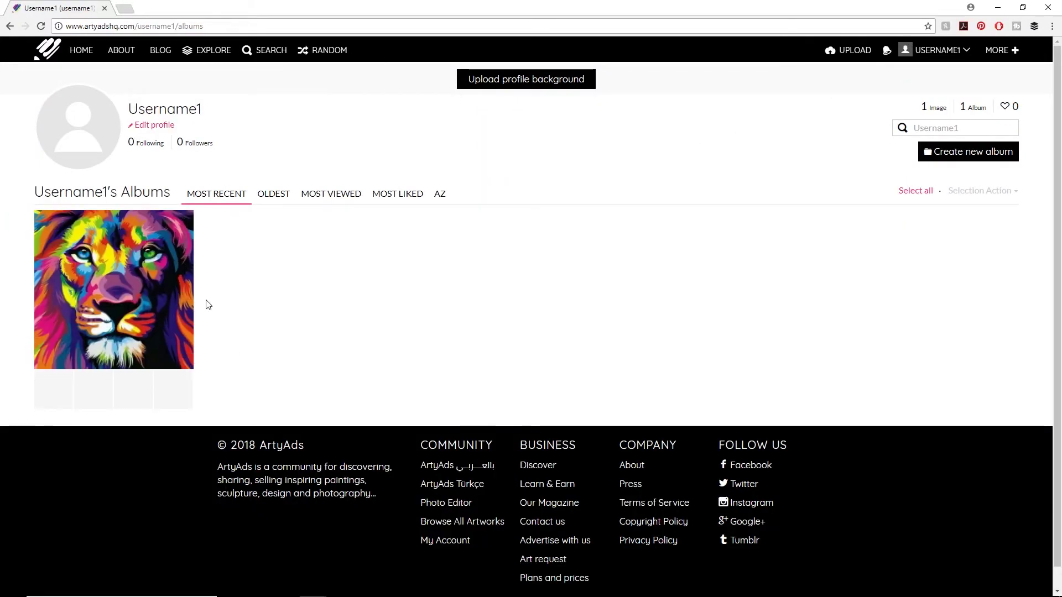
click(979, 152)
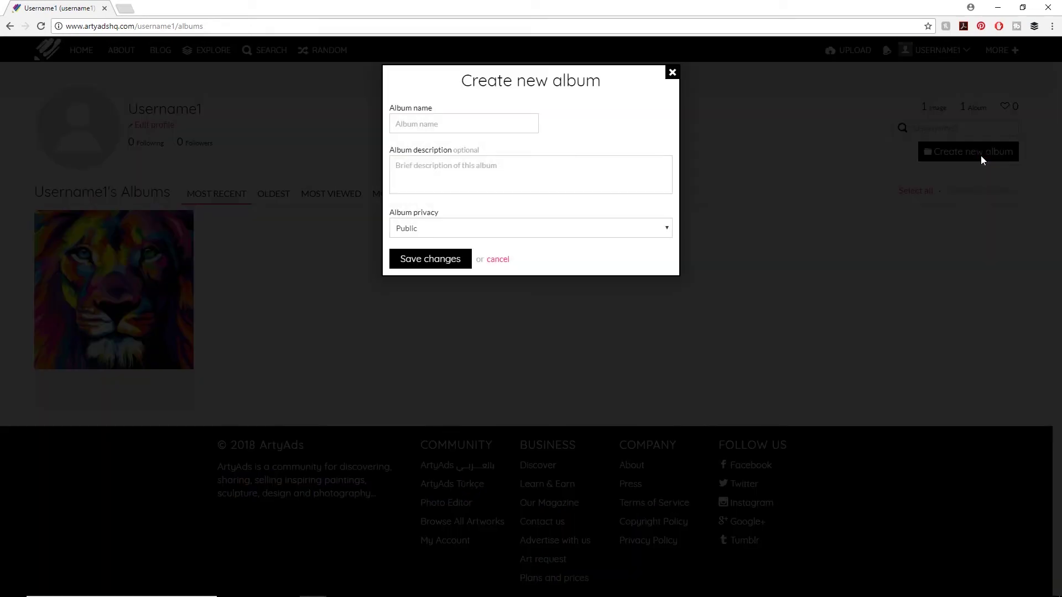
click(672, 76)
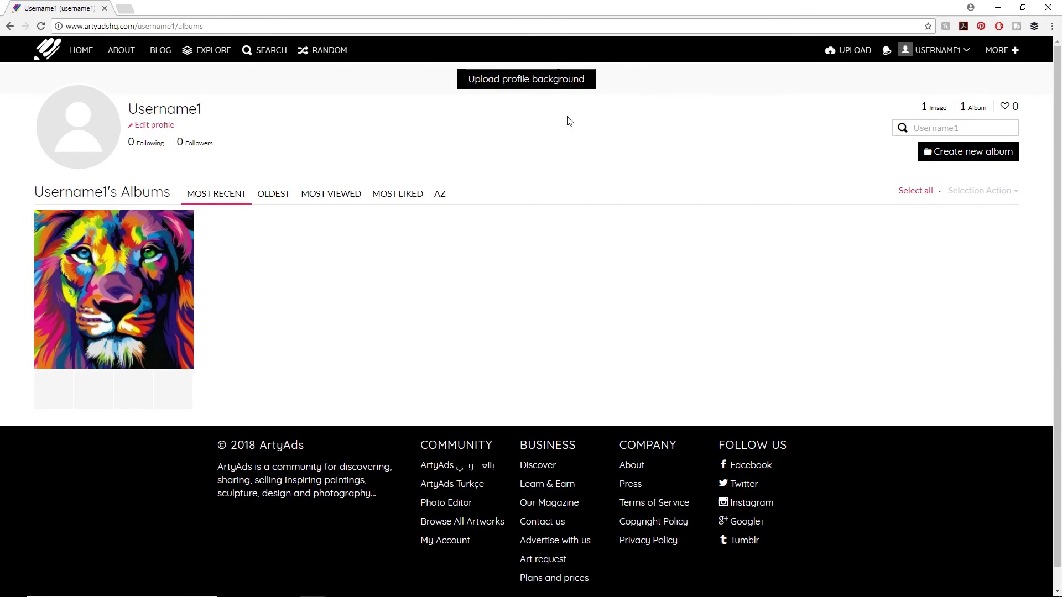